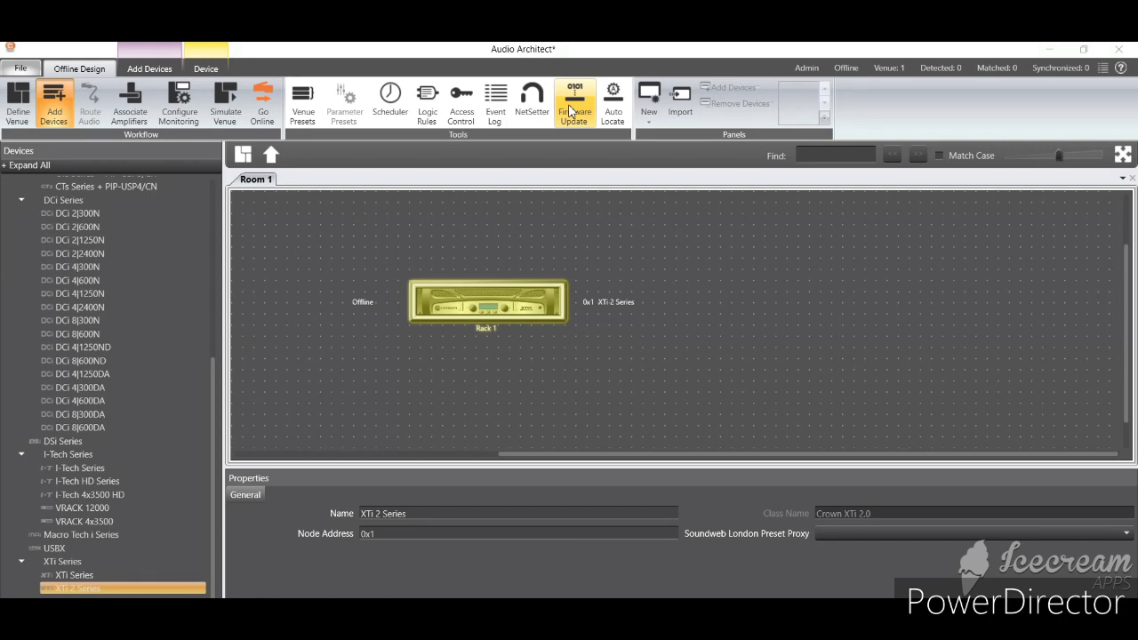
Step: Open the control panel of the XTi 2 Series amplifier in Rack 1 and mute both channels
left_click(572, 111)
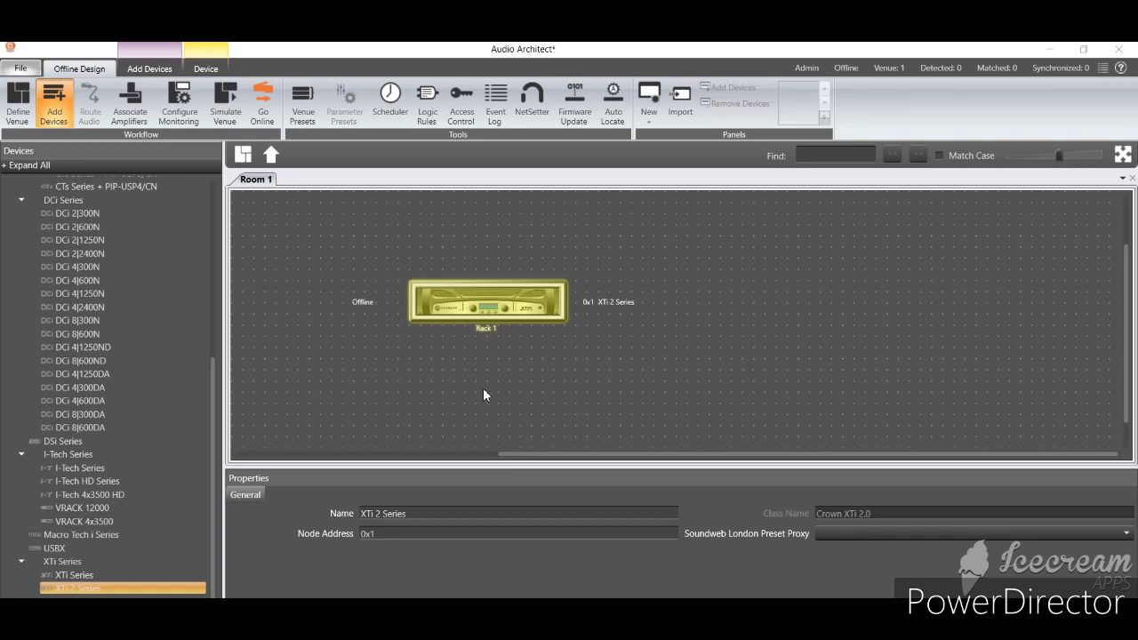
double_click(475, 314)
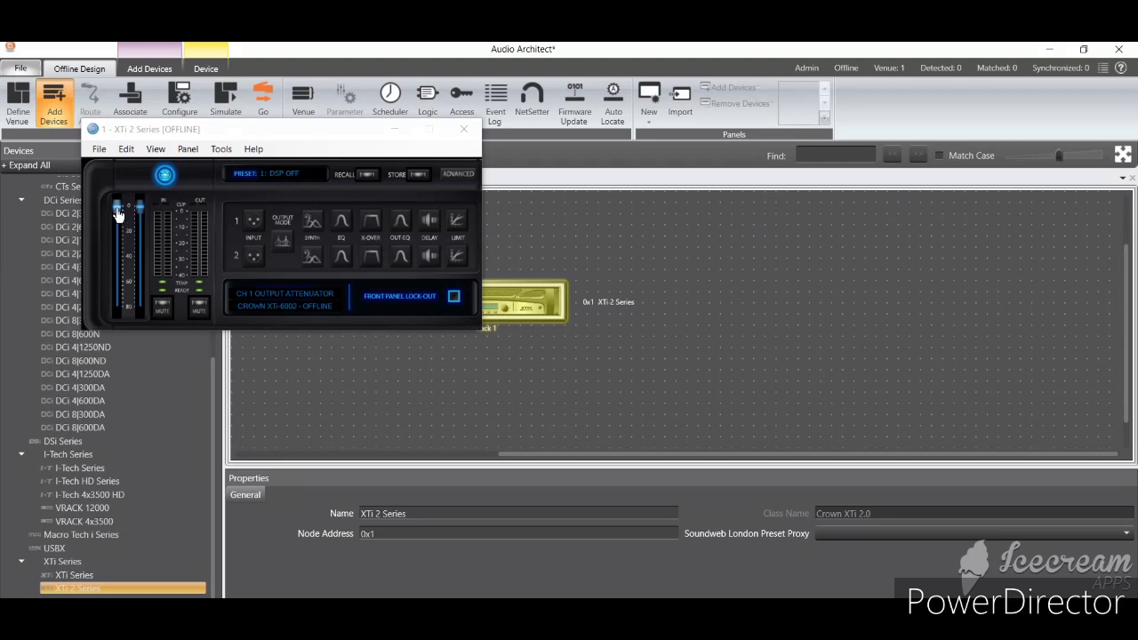
mouse_move(116, 208)
left_mouse_down()
mouse_move(118, 287)
mouse_move(120, 207)
left_mouse_up()
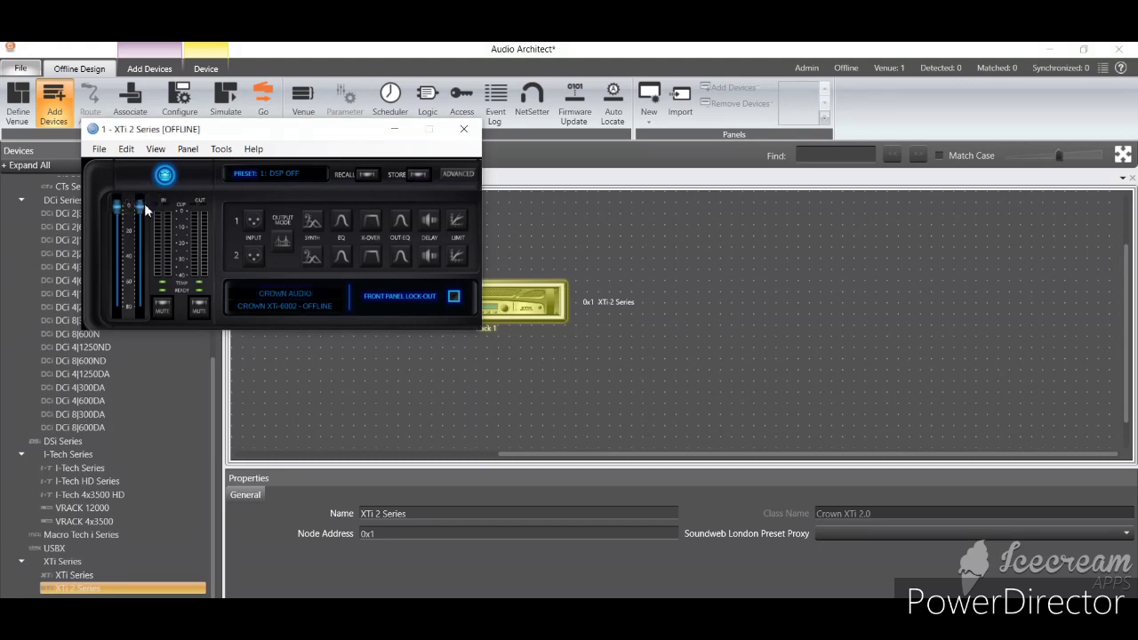
left_click(139, 207)
mouse_move(139, 208)
left_mouse_down()
mouse_move(139, 282)
mouse_move(140, 206)
left_mouse_up()
left_click(164, 308)
left_click(197, 310)
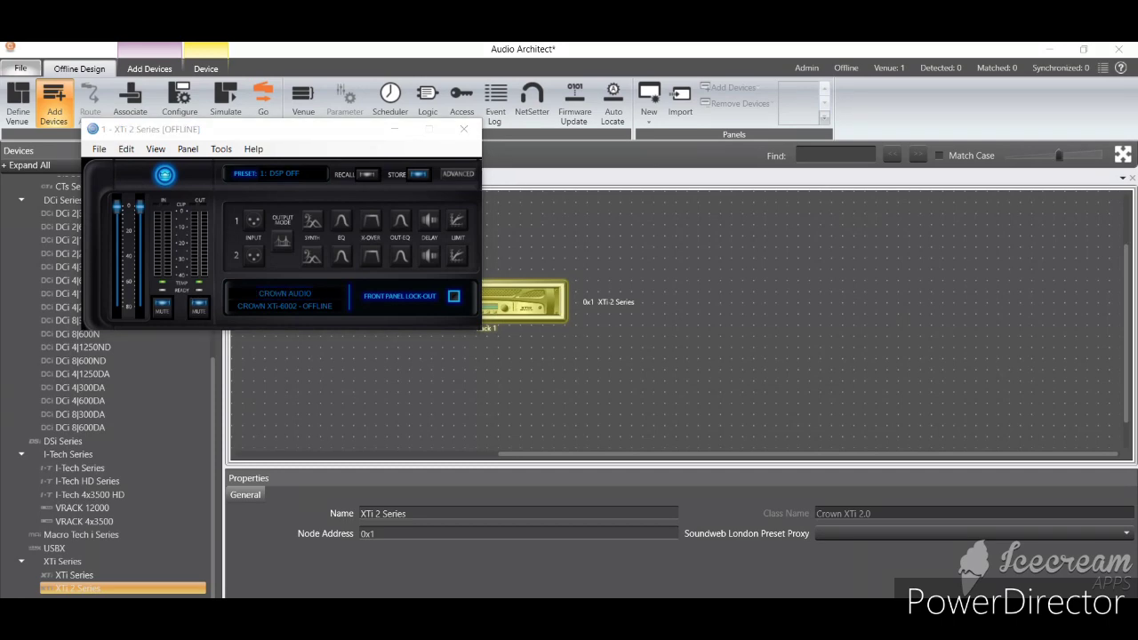
Step: Set the channel 1 input source to Input Y with the pink noise level at its minimum
left_click(255, 230)
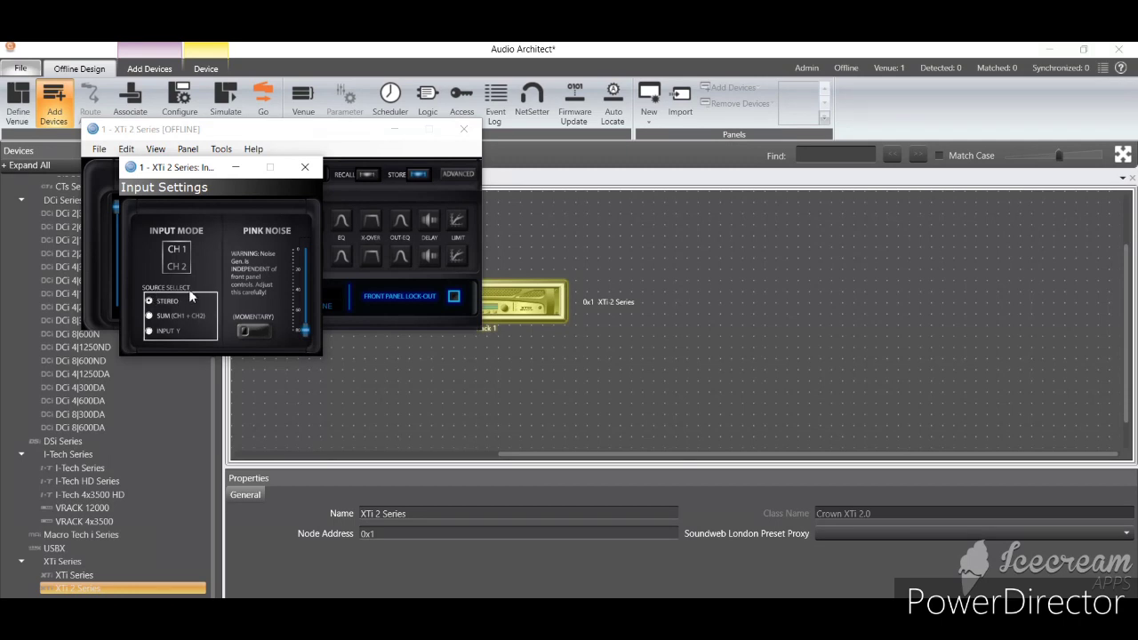
left_click(150, 317)
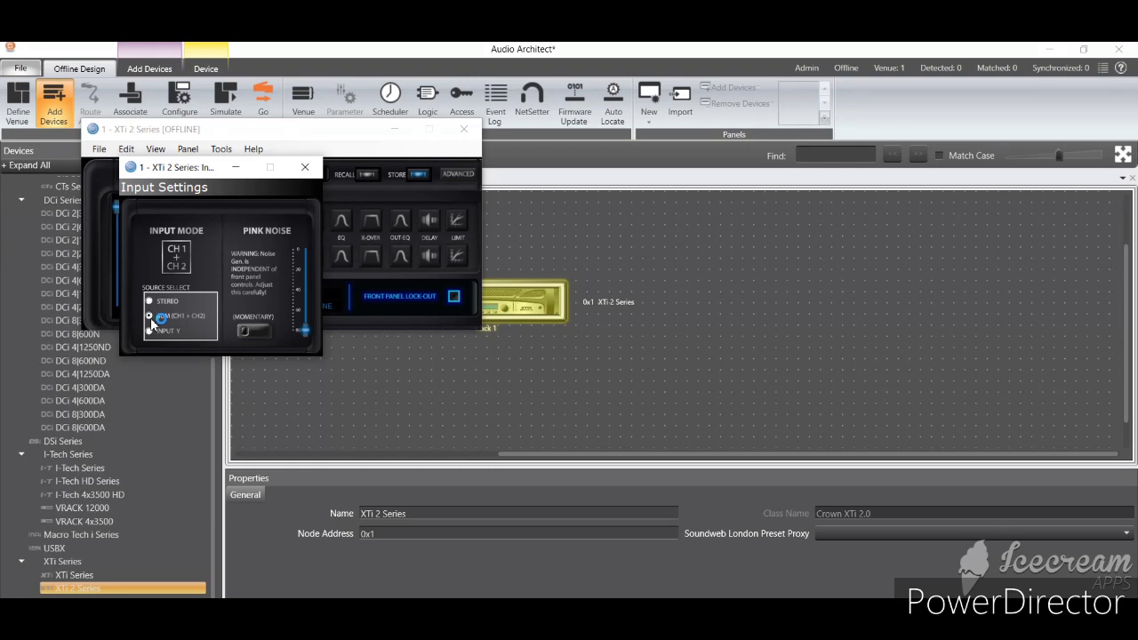
left_click(150, 332)
left_click_drag(303, 329, 305, 383)
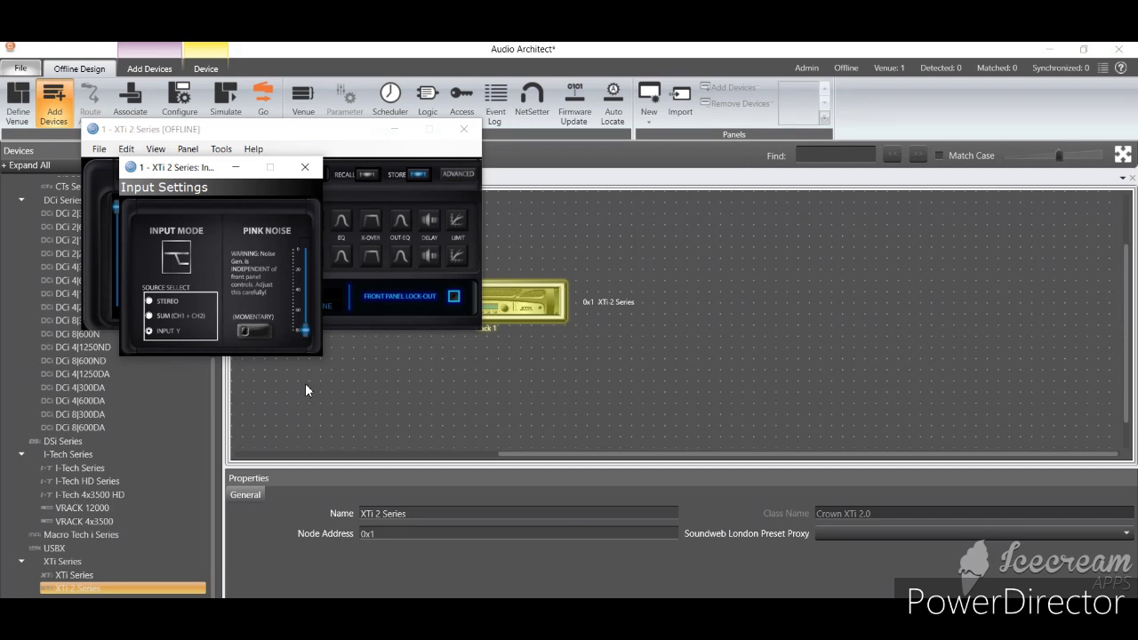
left_click(306, 169)
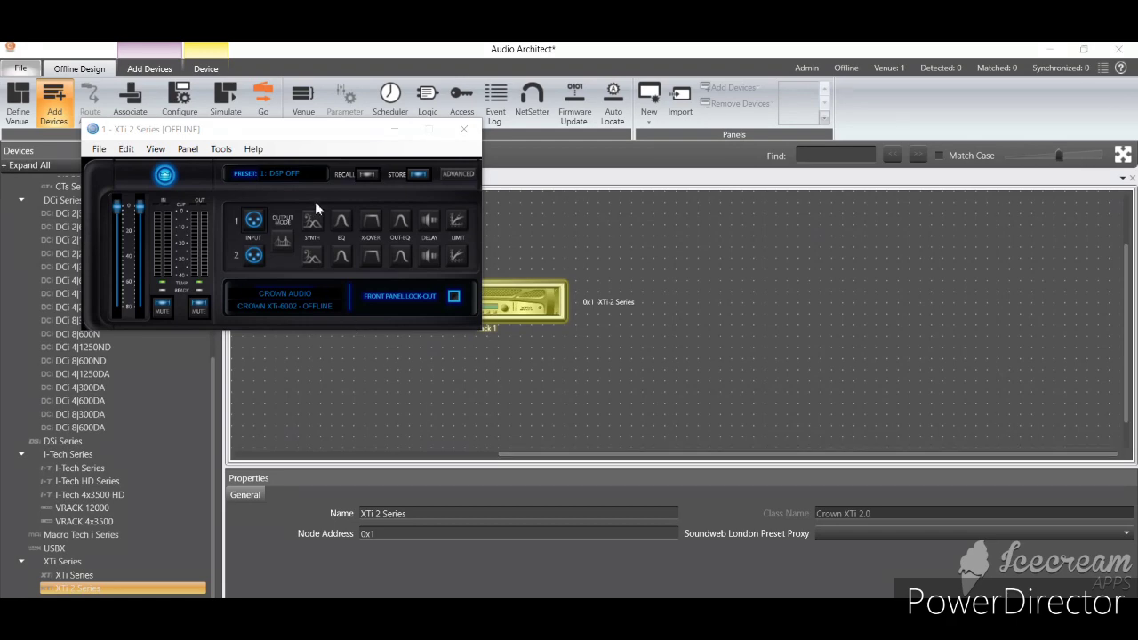
Step: View the channel 1 subharmonic synth settings, including harmonic and crossover frequencies
left_click(313, 233)
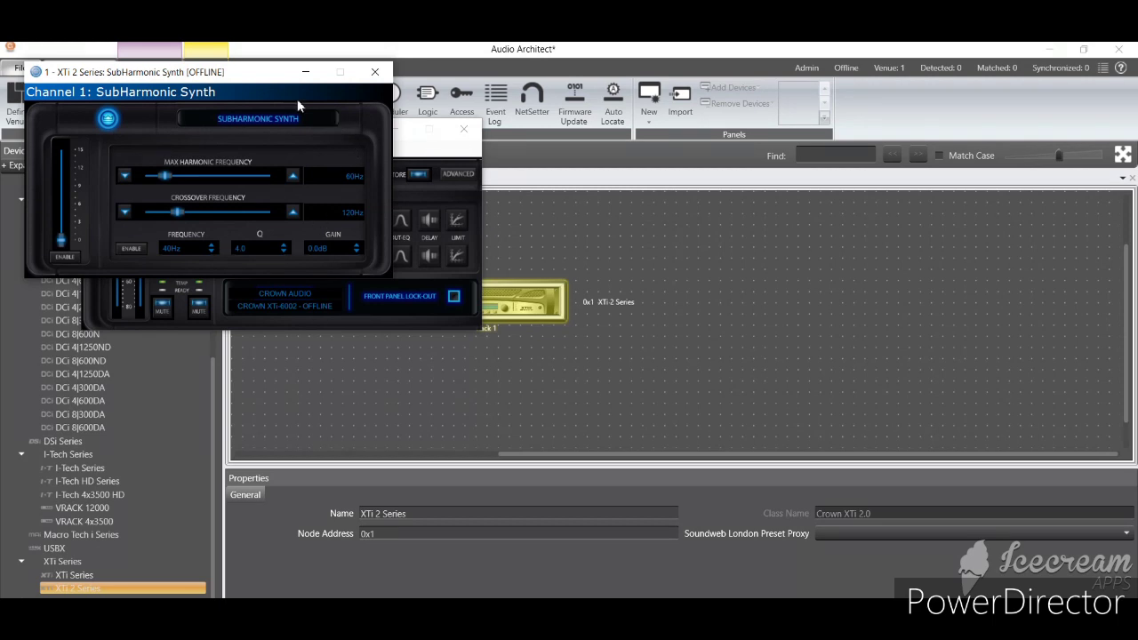
left_click(375, 72)
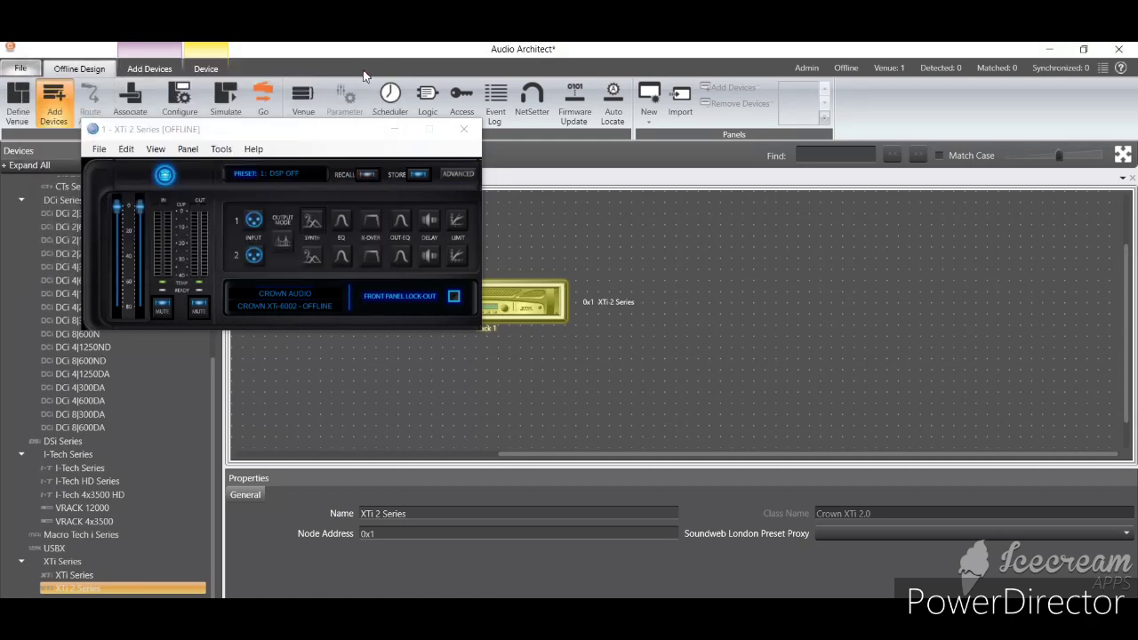
Step: In the channel 1 input EQ, set the low shelf frequency to 97 Hz and the 250 Hz band's gain to -1 dB
left_click(348, 230)
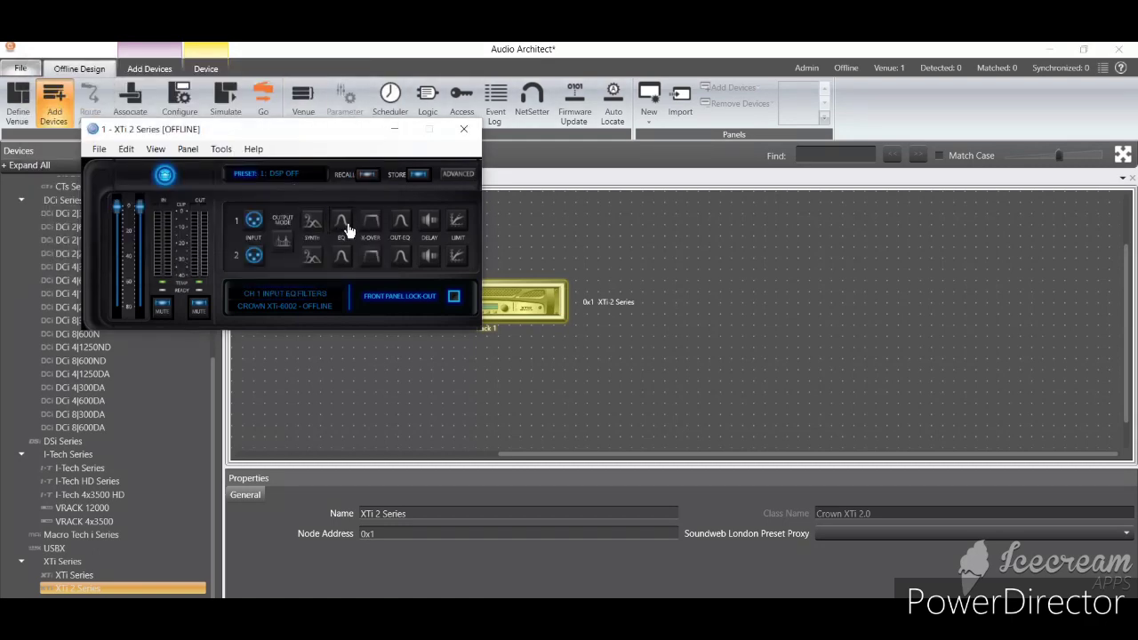
left_click(348, 231)
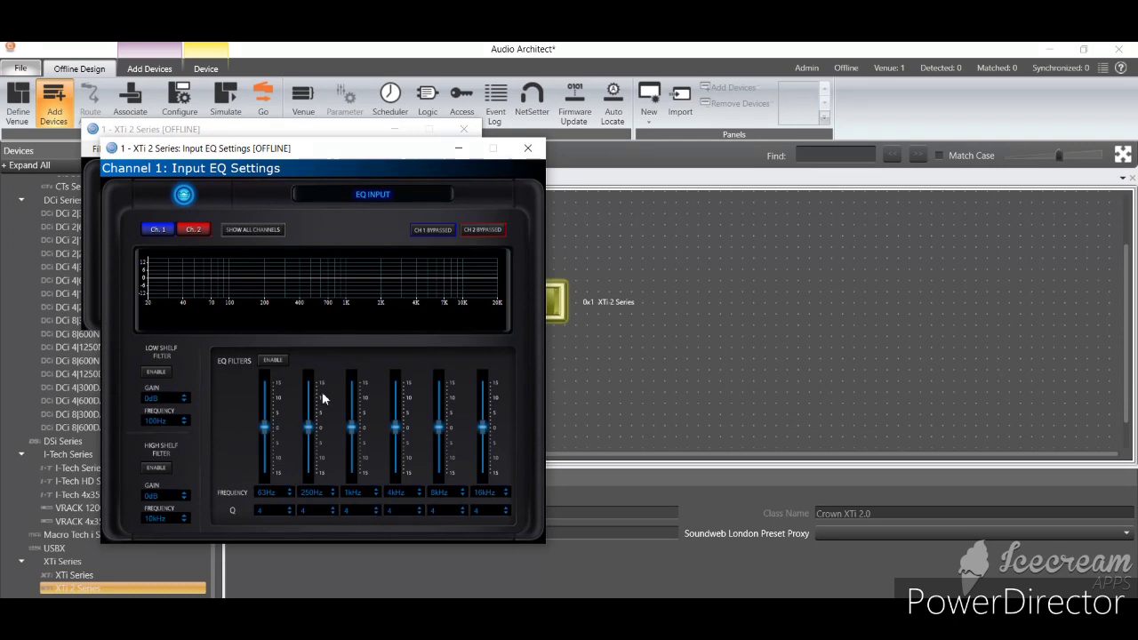
left_click(184, 424)
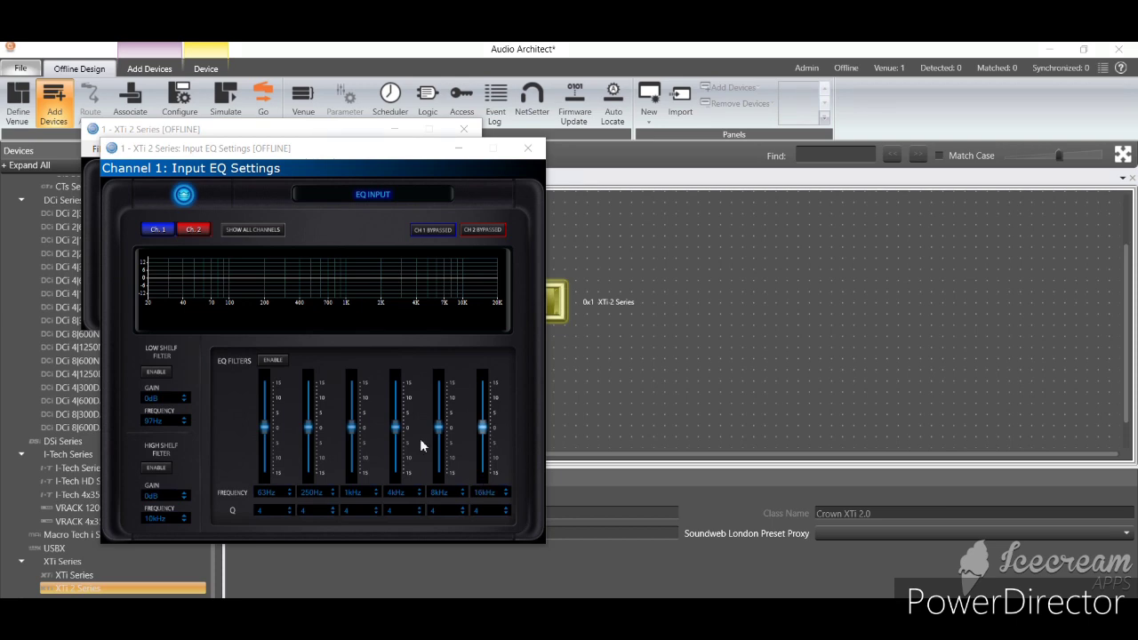
left_click(310, 427)
left_click_drag(310, 405, 310, 432)
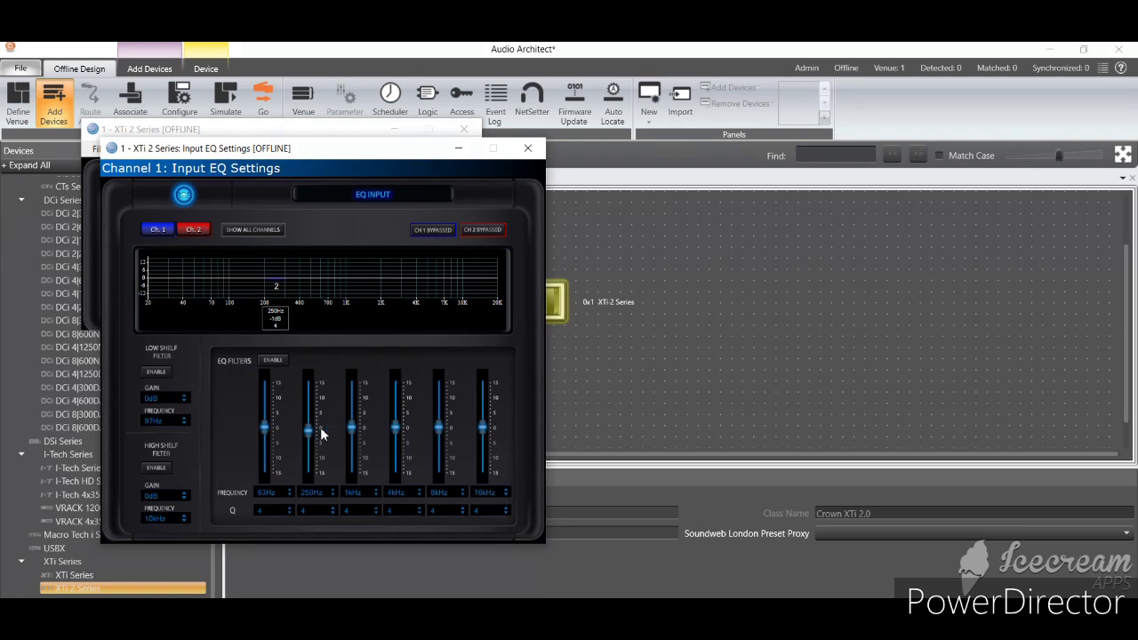
left_click(528, 148)
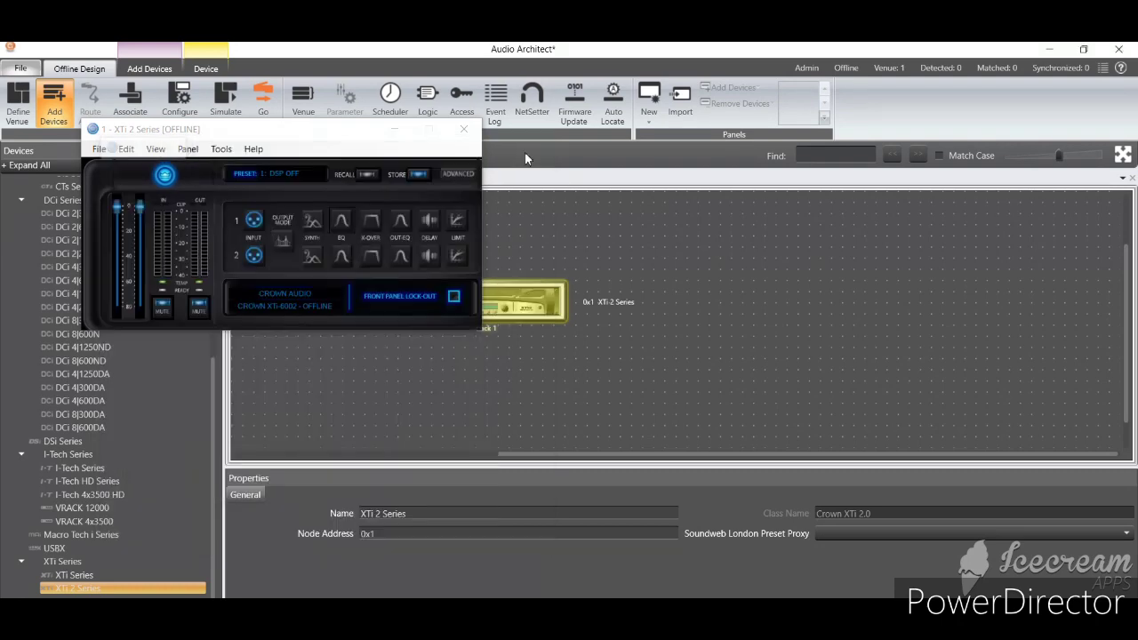
Step: Review the amplifier's crossover, channel 1 output EQ and delay settings
left_click(372, 223)
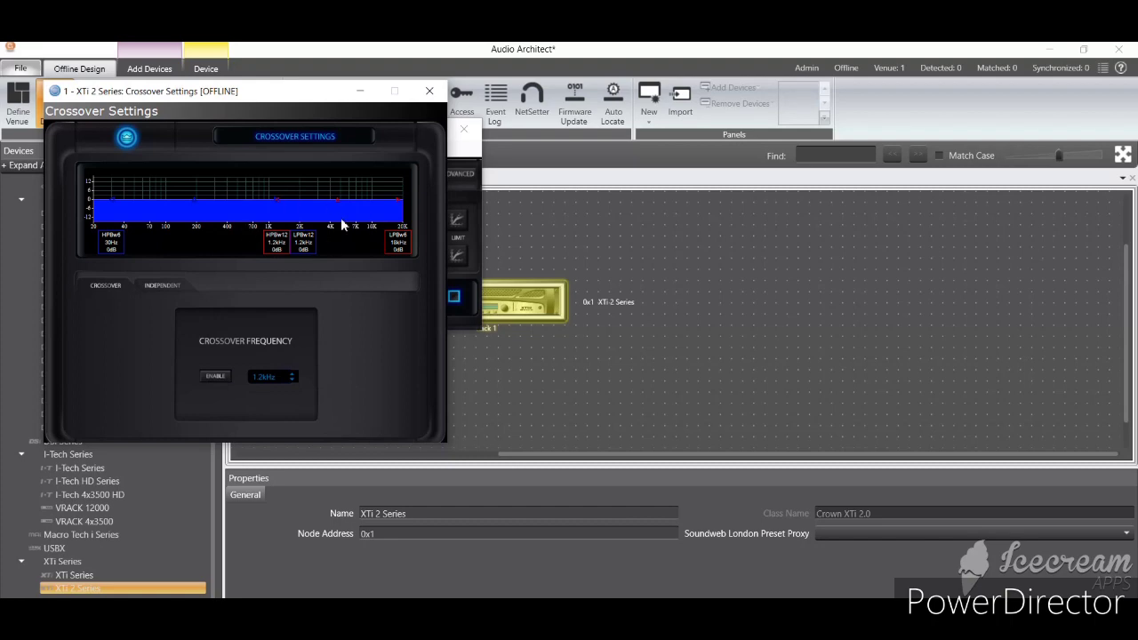
left_click(430, 93)
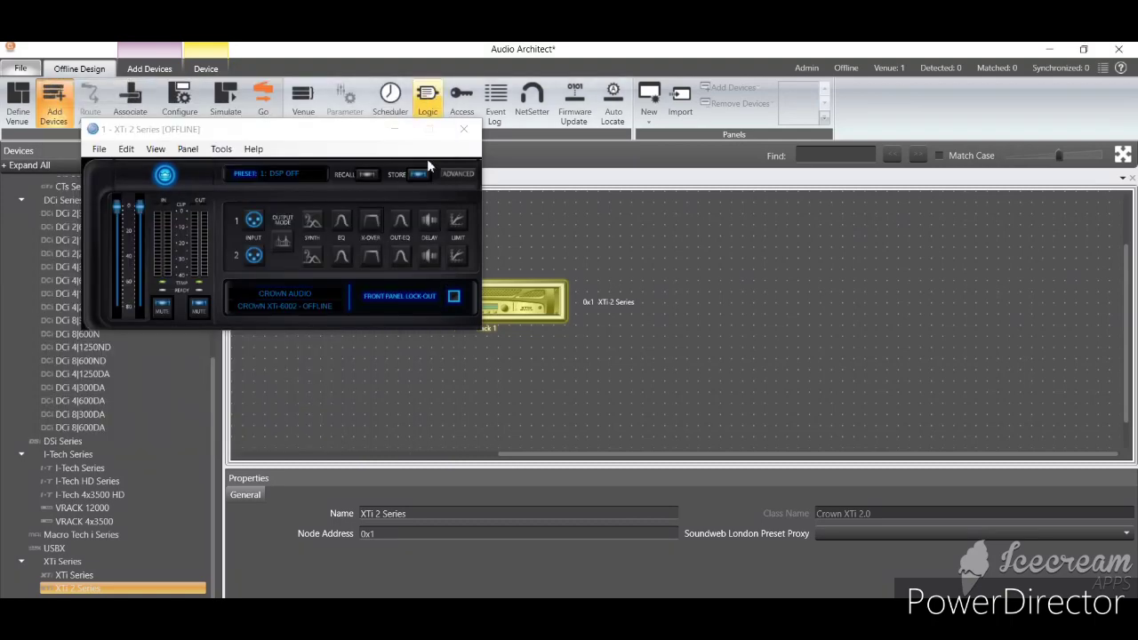
left_click(398, 222)
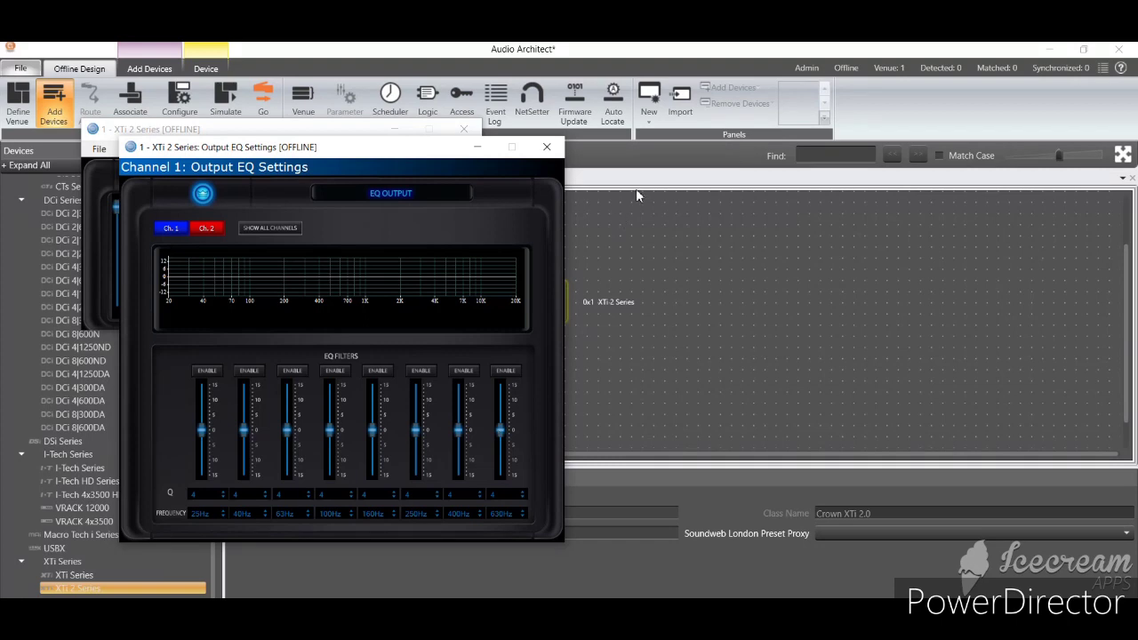
left_click(546, 147)
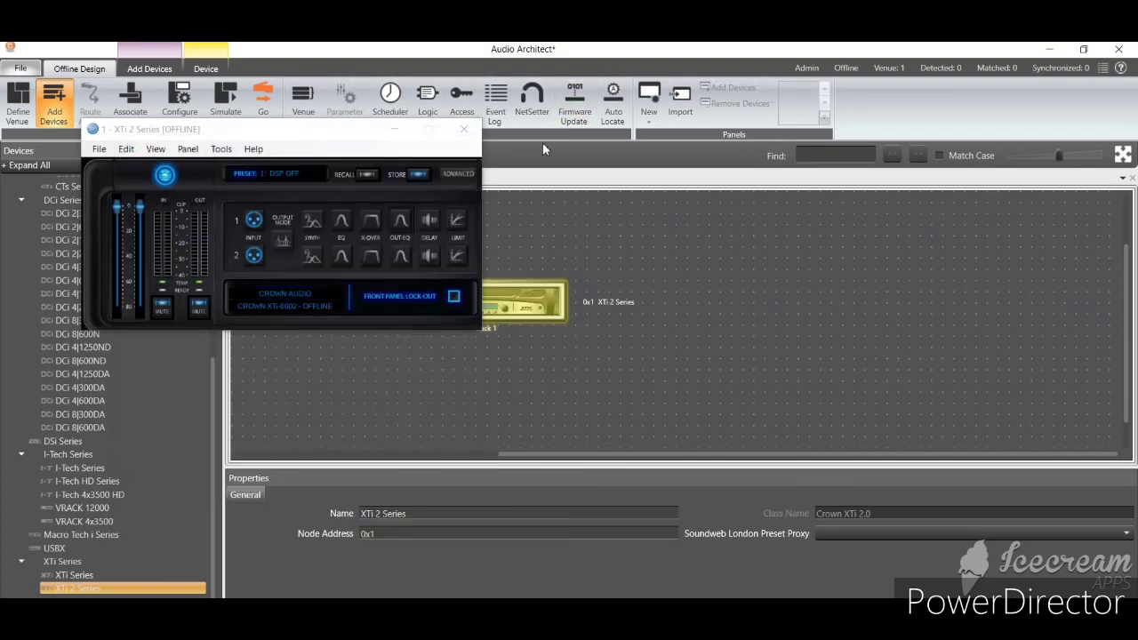
left_click(428, 224)
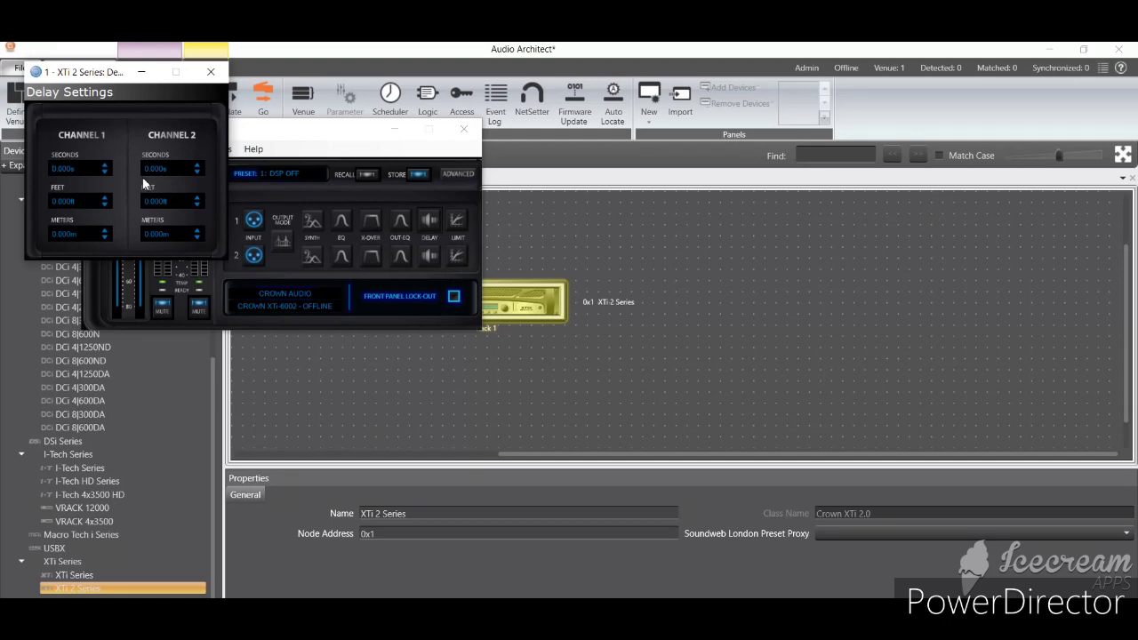
left_click(211, 77)
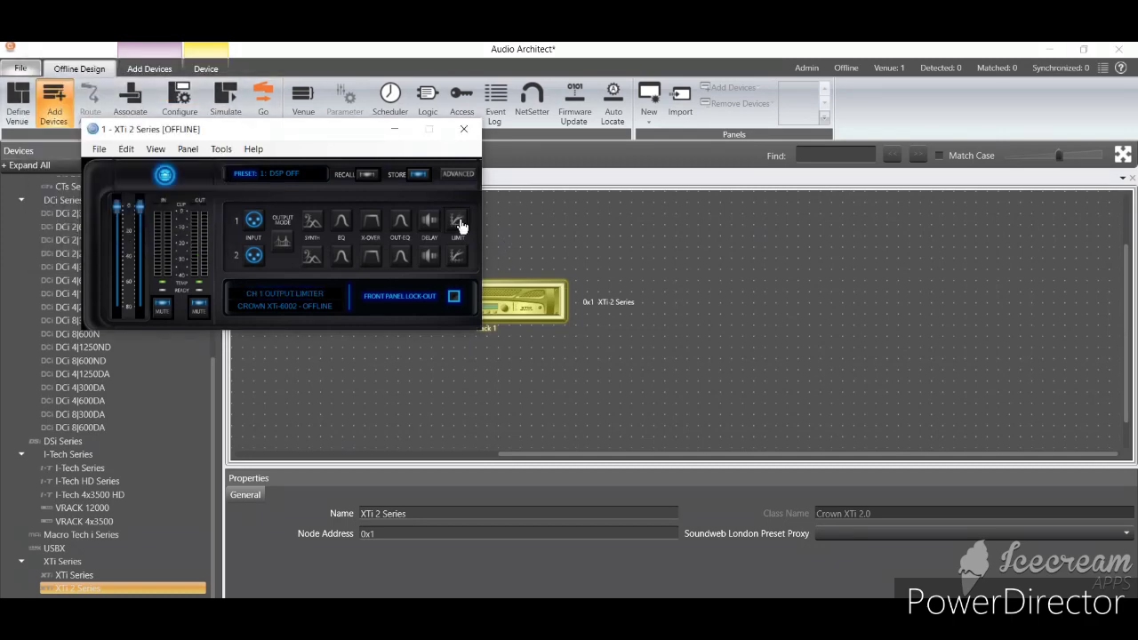
Step: Switch the threshold unit of the channel 1 limiter to volts
left_click(458, 223)
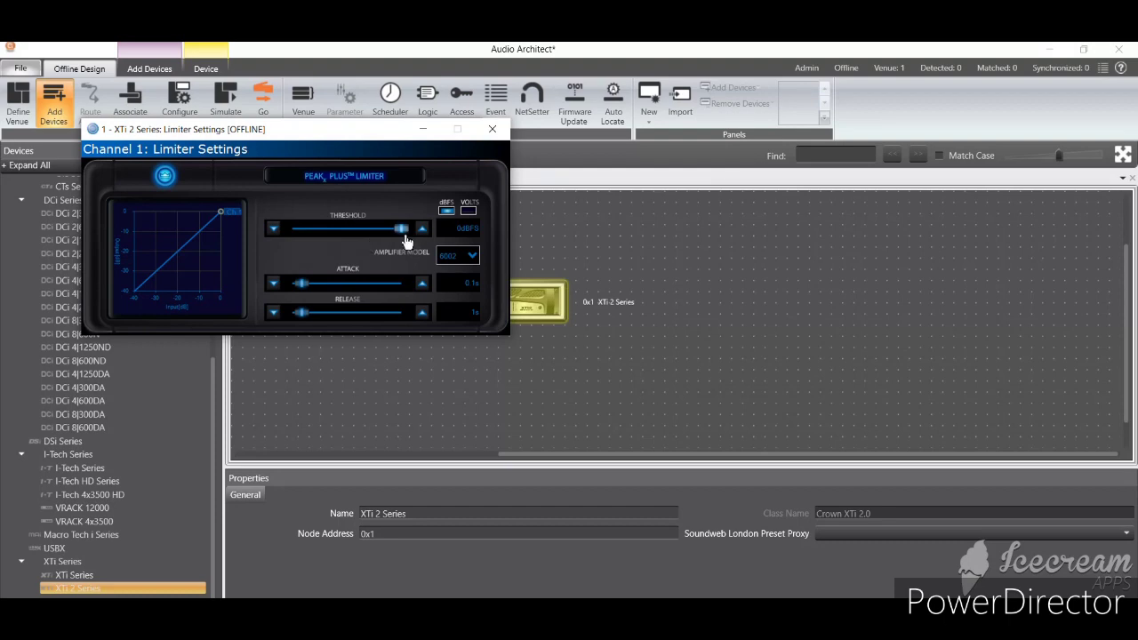
left_click(468, 211)
left_click(491, 129)
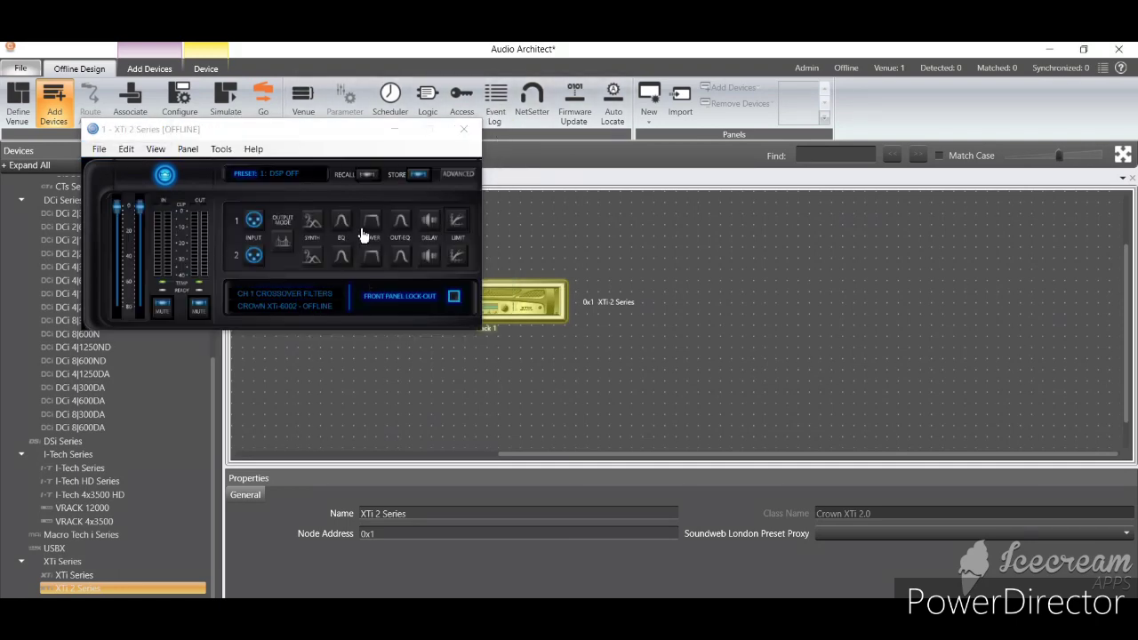
Step: Browse the amplifier's recallable presets through preset 50, highlight BRIDGE and XOVER, and leave without recalling any
left_click(368, 174)
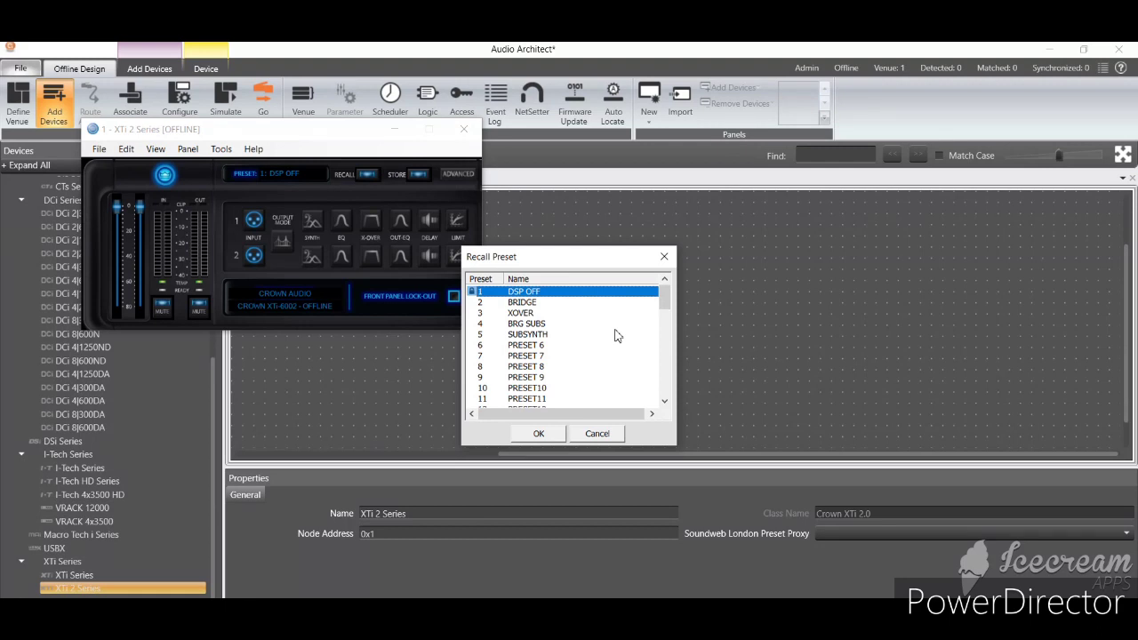
left_click_drag(663, 303, 664, 398)
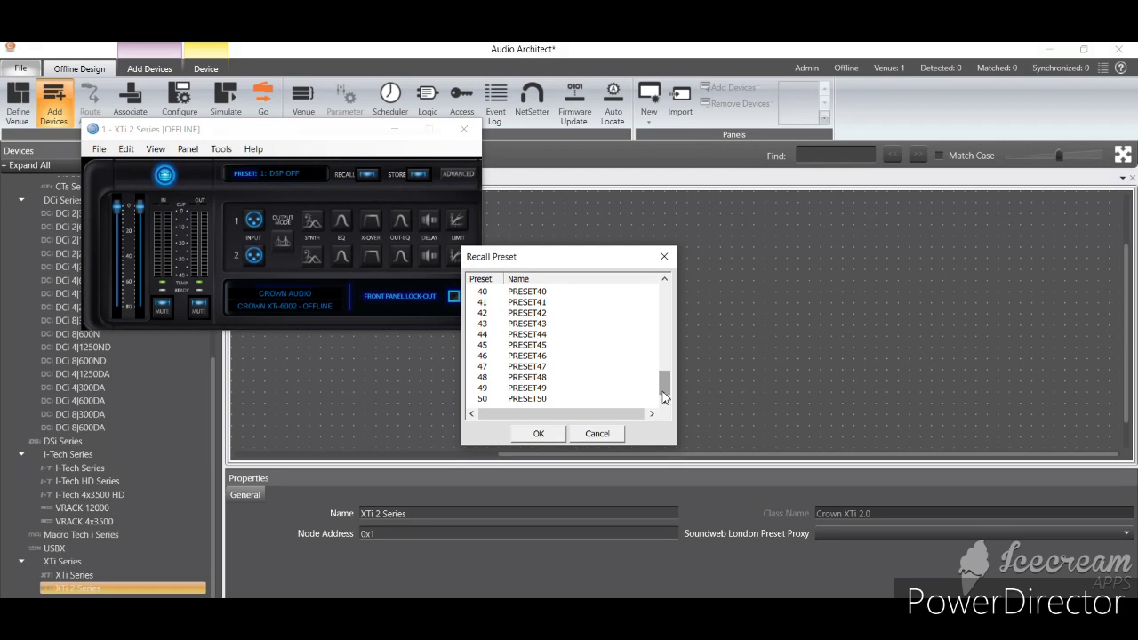
left_click_drag(667, 390, 665, 293)
left_click(657, 291)
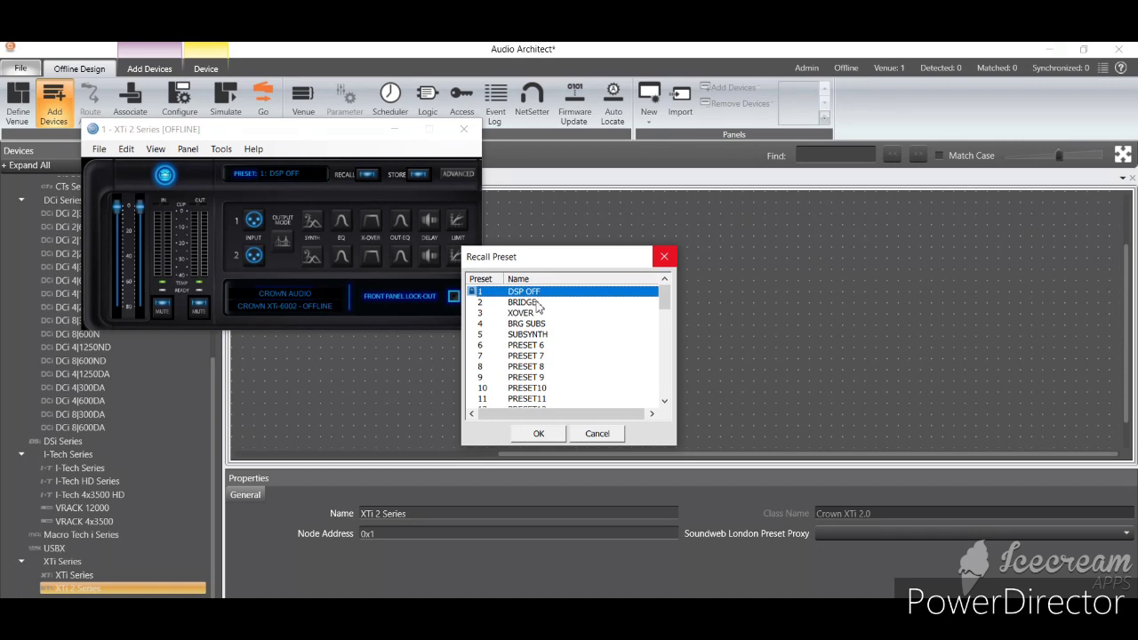
left_click(538, 307)
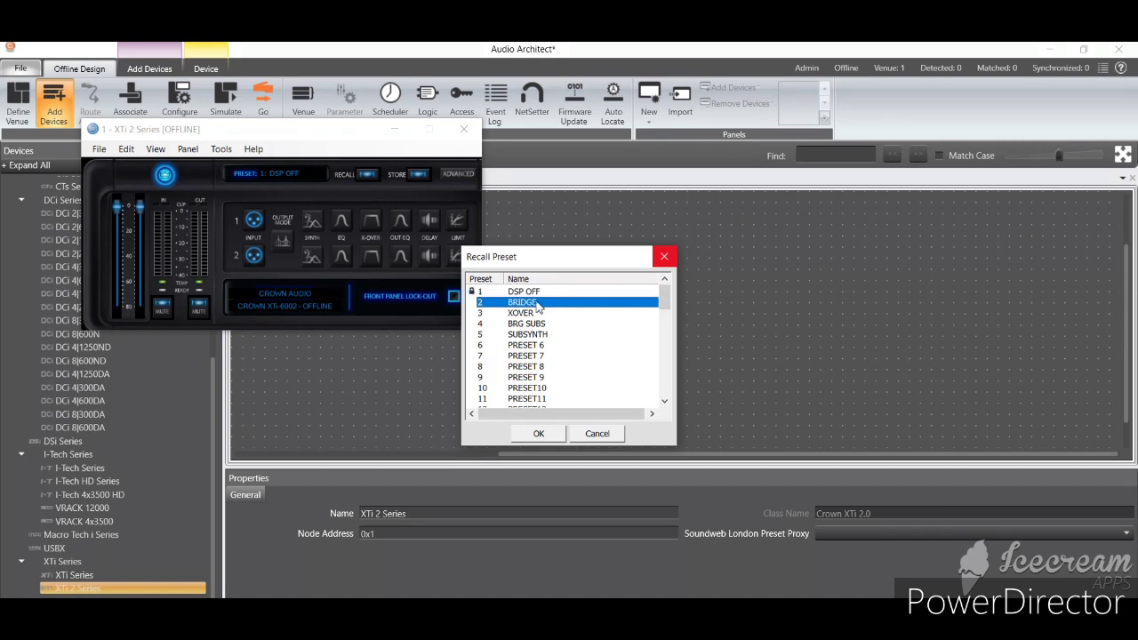
left_click(526, 315)
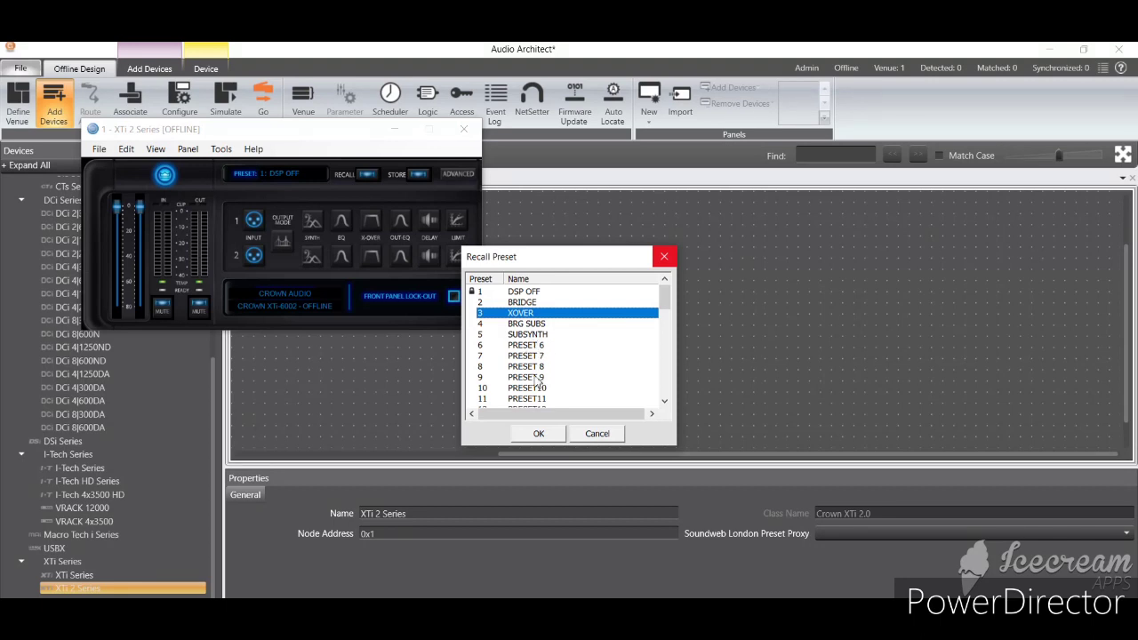
left_click(666, 258)
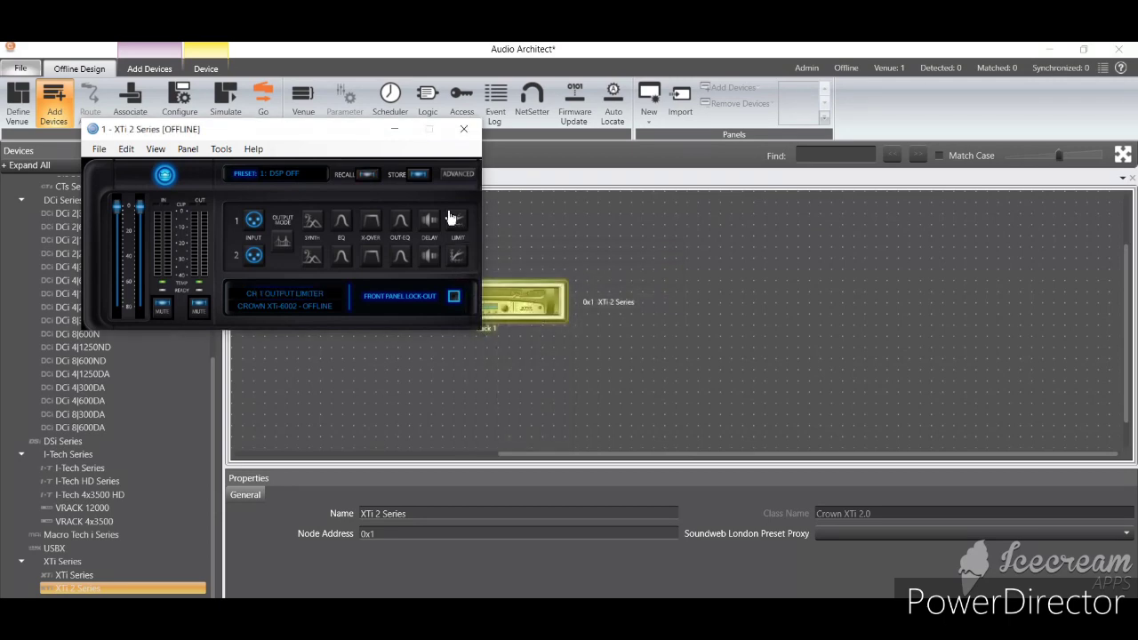
Step: Try to store the current amplifier settings to preset 1, DSP OFF
left_click(411, 173)
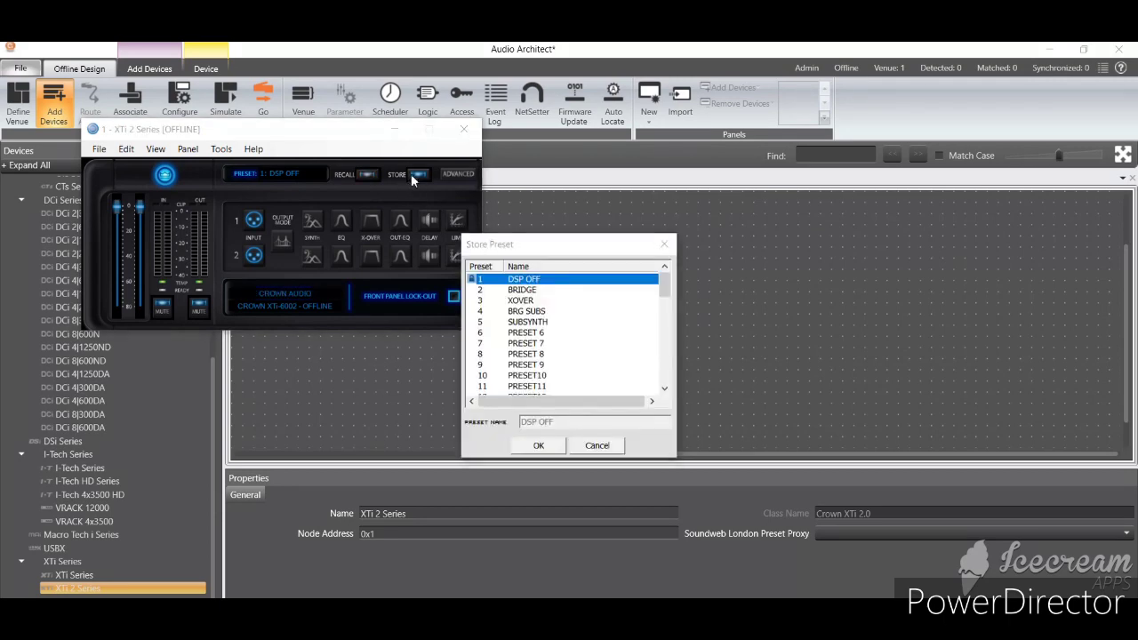
left_click(516, 322)
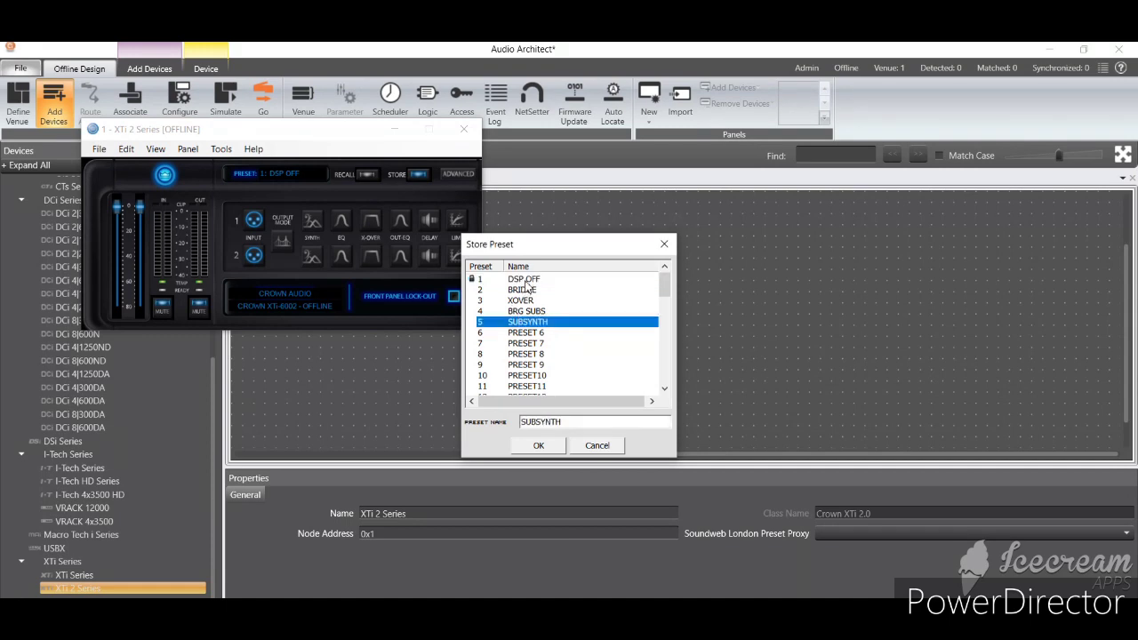
left_click(527, 281)
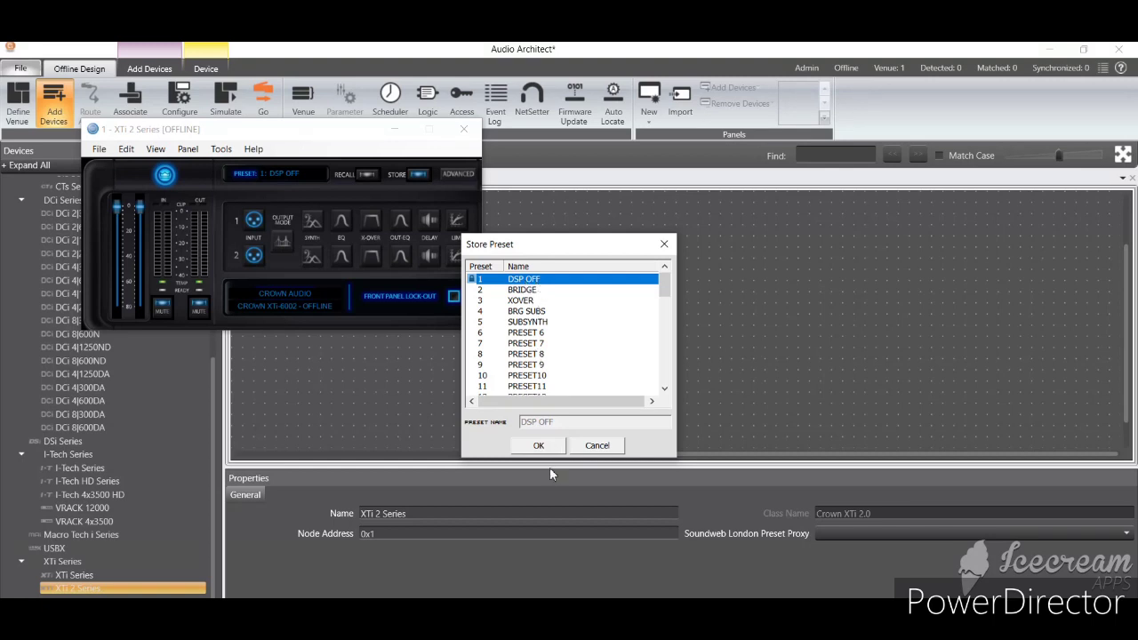
left_click(539, 446)
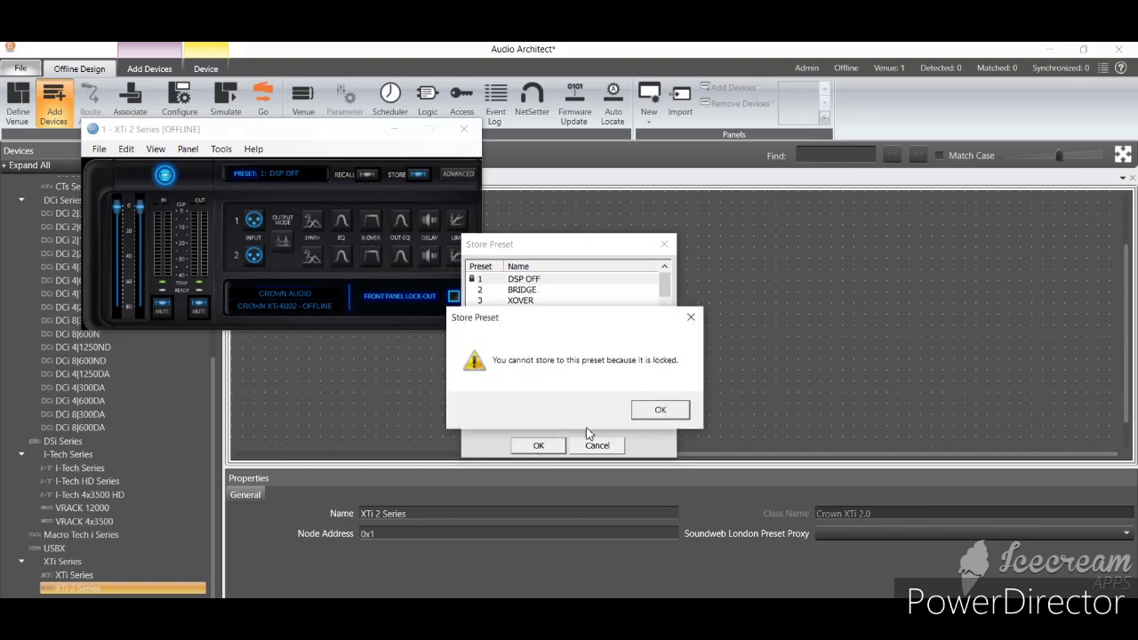
left_click(663, 413)
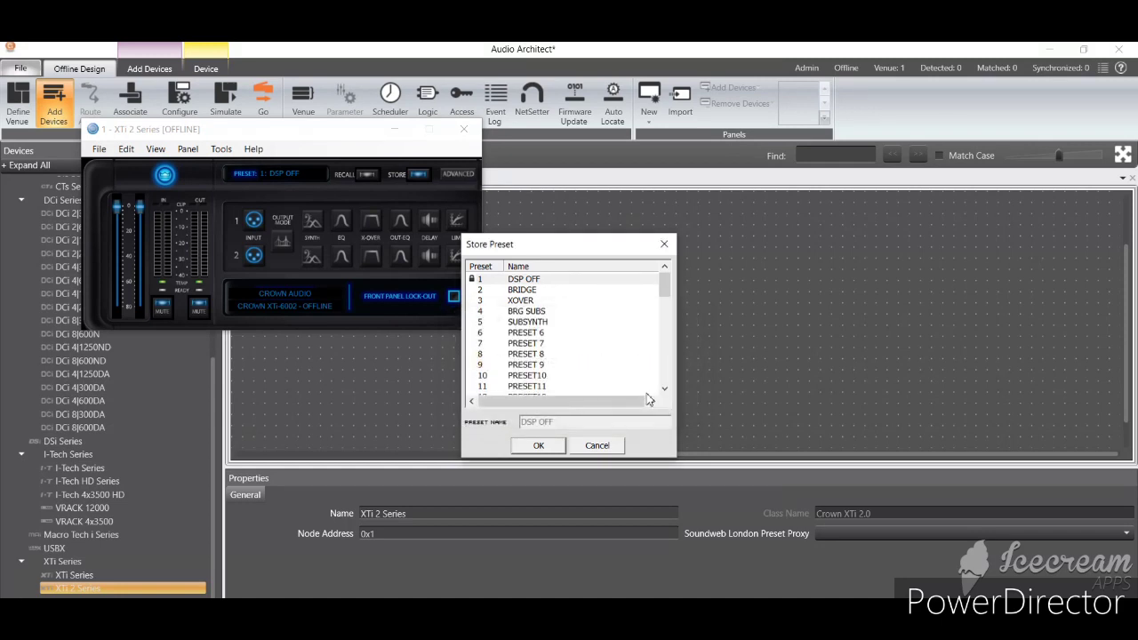
left_click(602, 446)
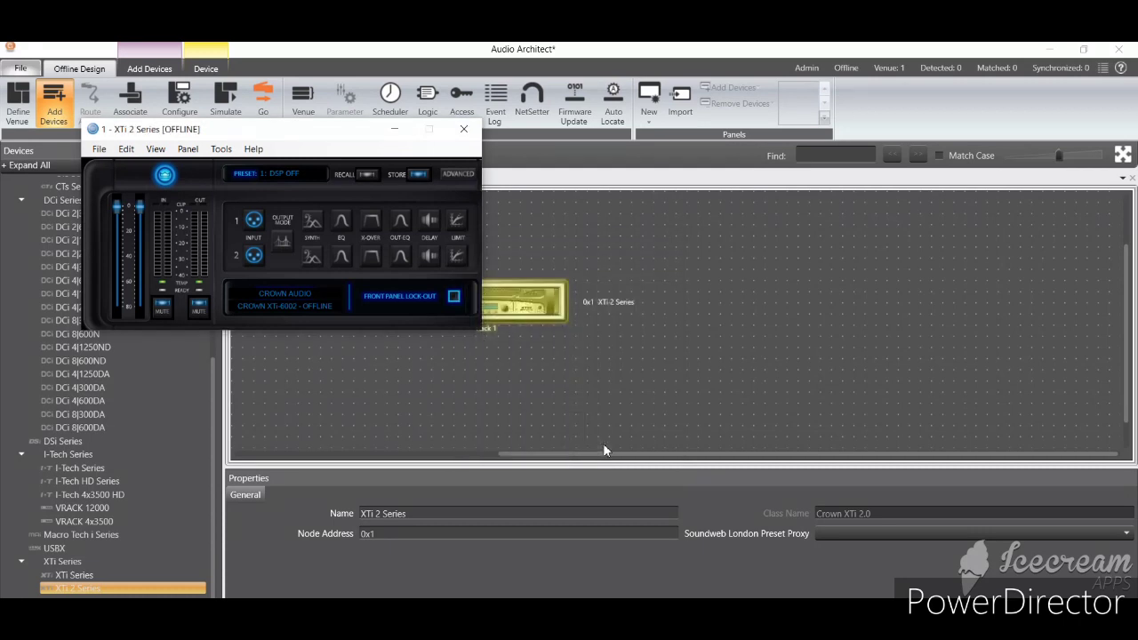
Step: Set the amplifier's fan mode to Early in the advanced monitor settings and enable the front panel lock-out
left_click(457, 175)
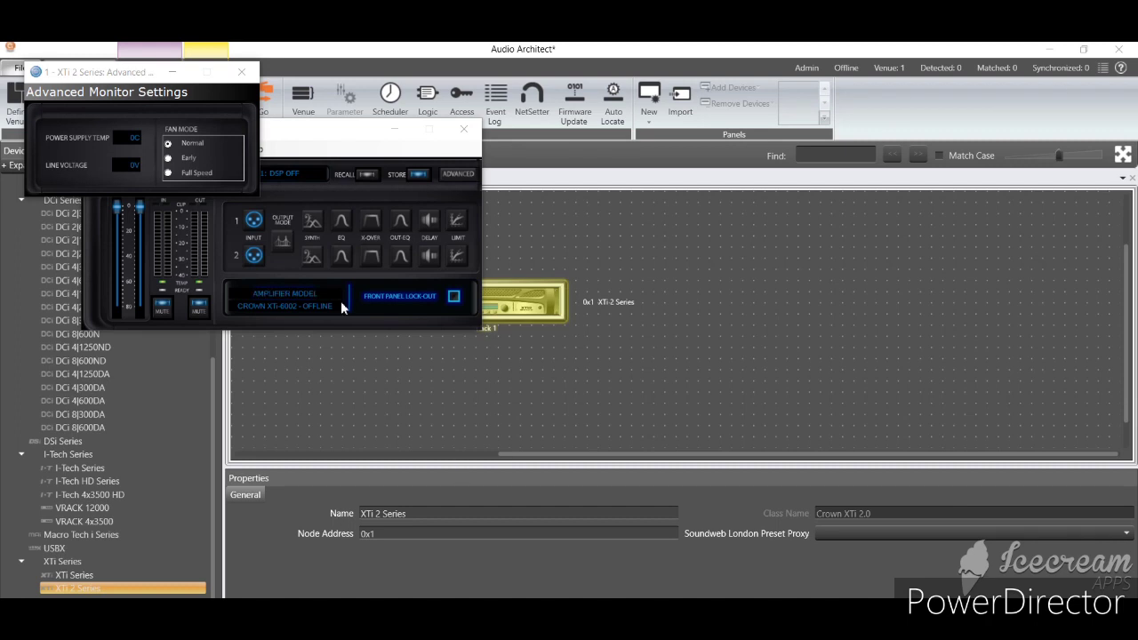
left_click(168, 158)
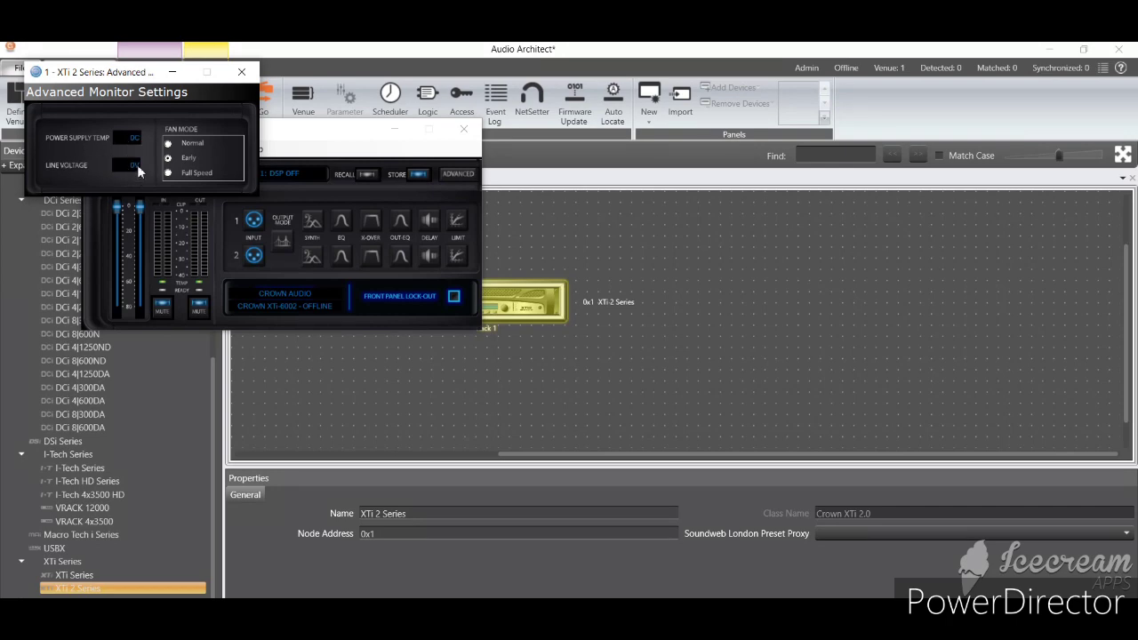
left_click(241, 71)
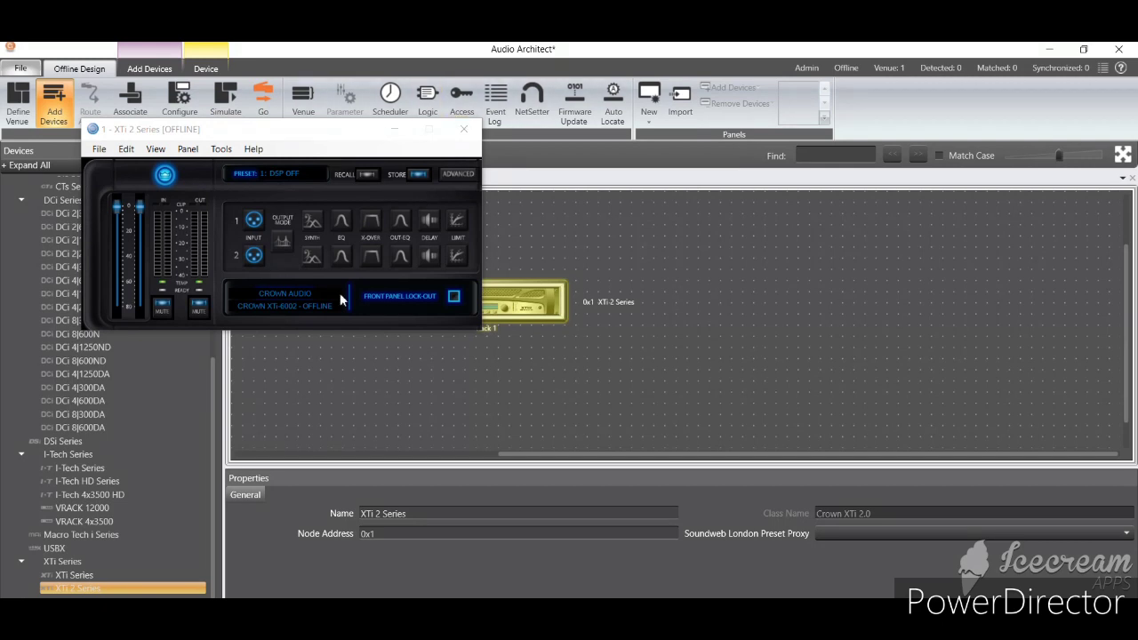
left_click(453, 299)
Step: Browse the PRESET folder for a saved XTi 2 Series device file and leave without loading one
left_click(100, 150)
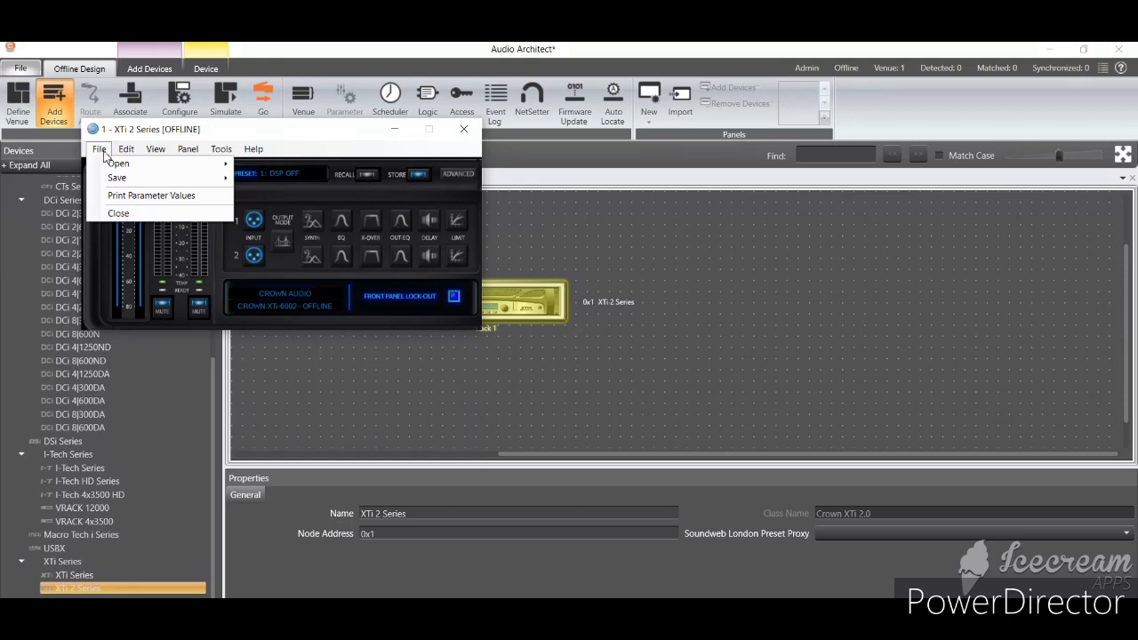
mouse_move(114, 167)
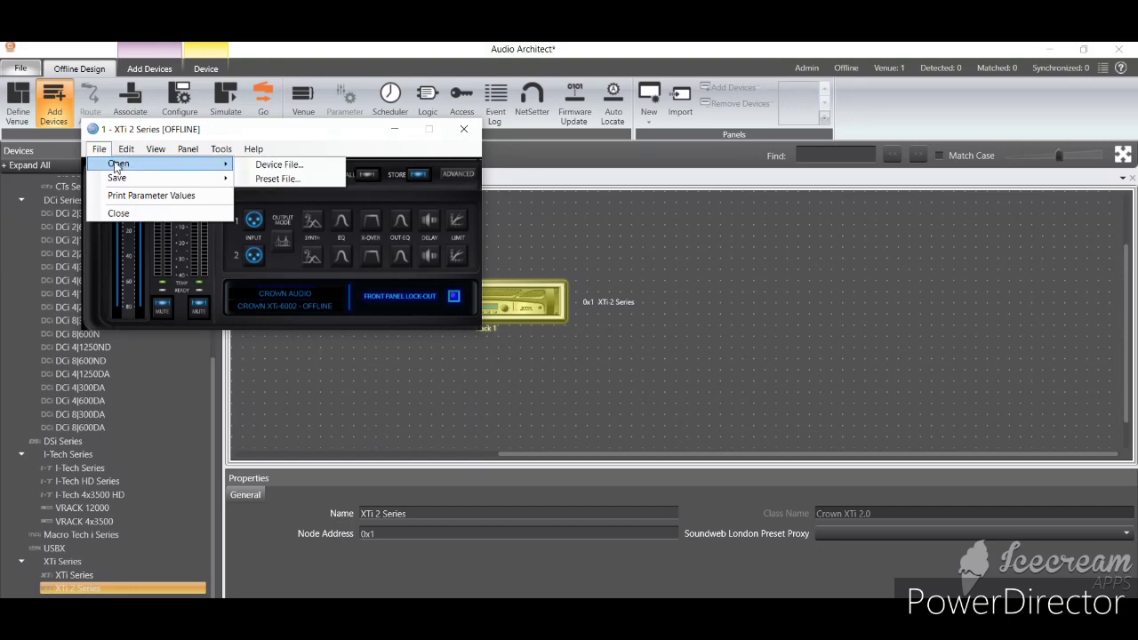
left_click(276, 166)
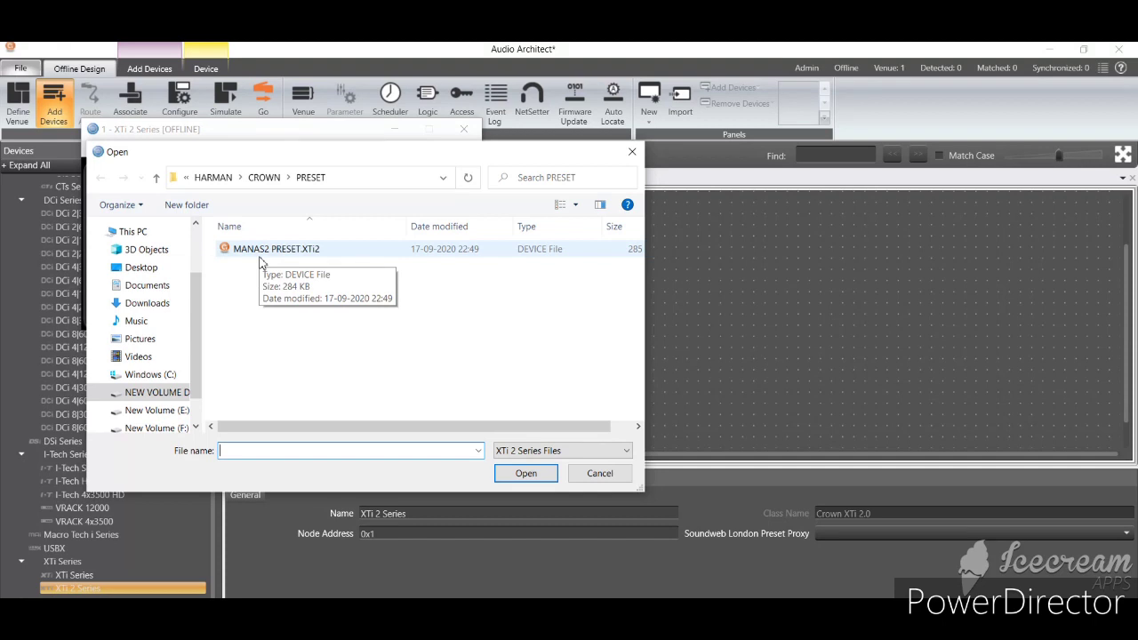
left_click(531, 475)
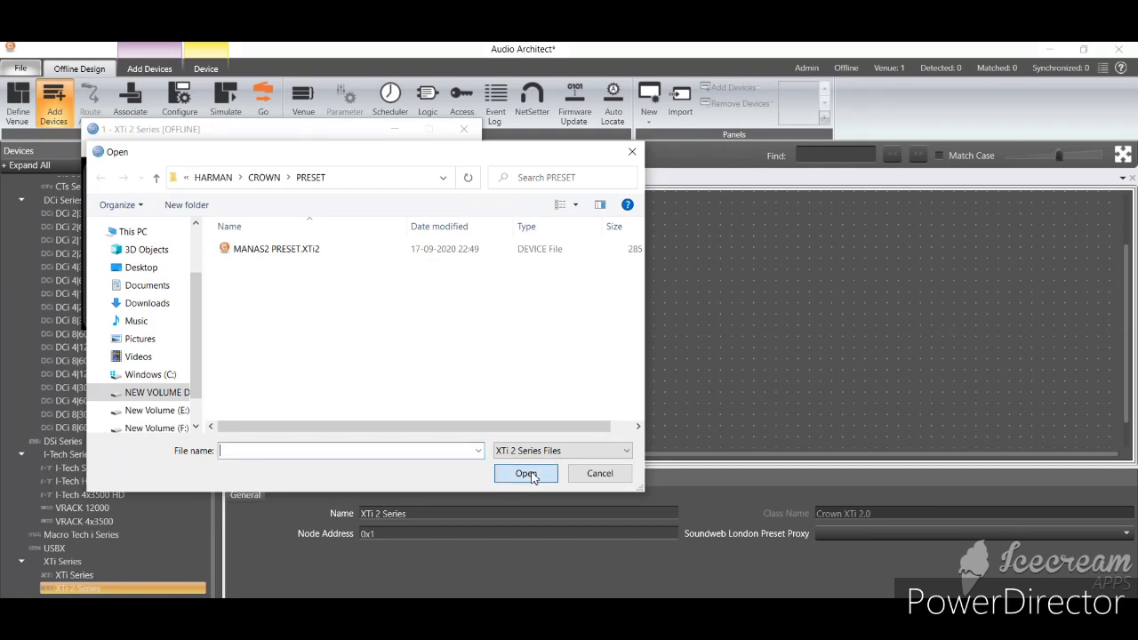
left_click(635, 148)
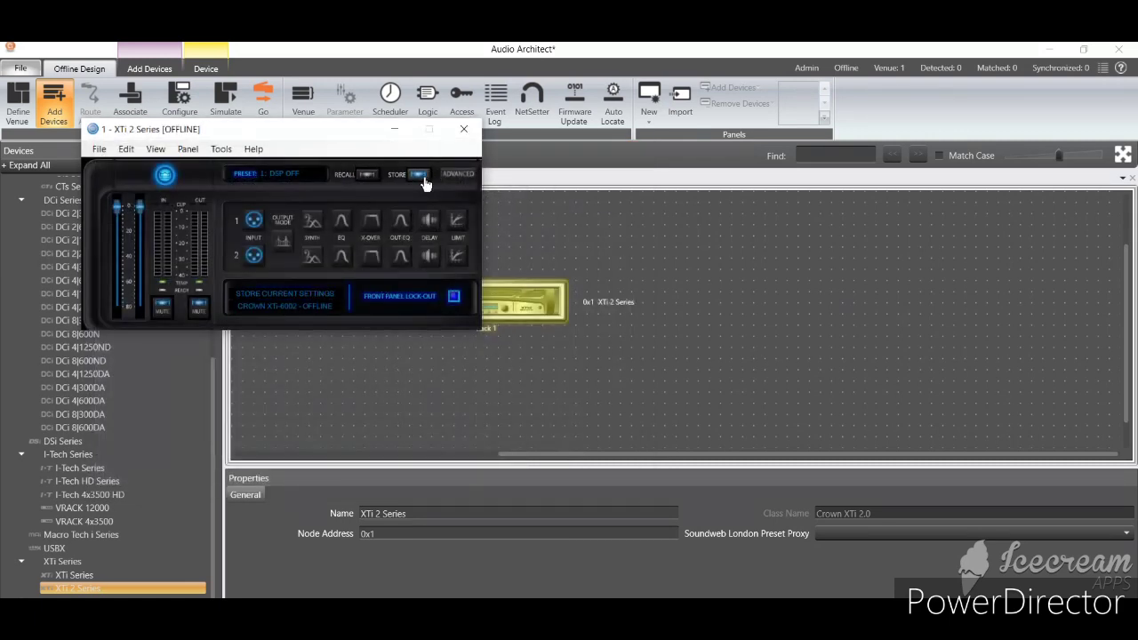
Step: View the list of recallable presets again without recalling any
left_click(356, 177)
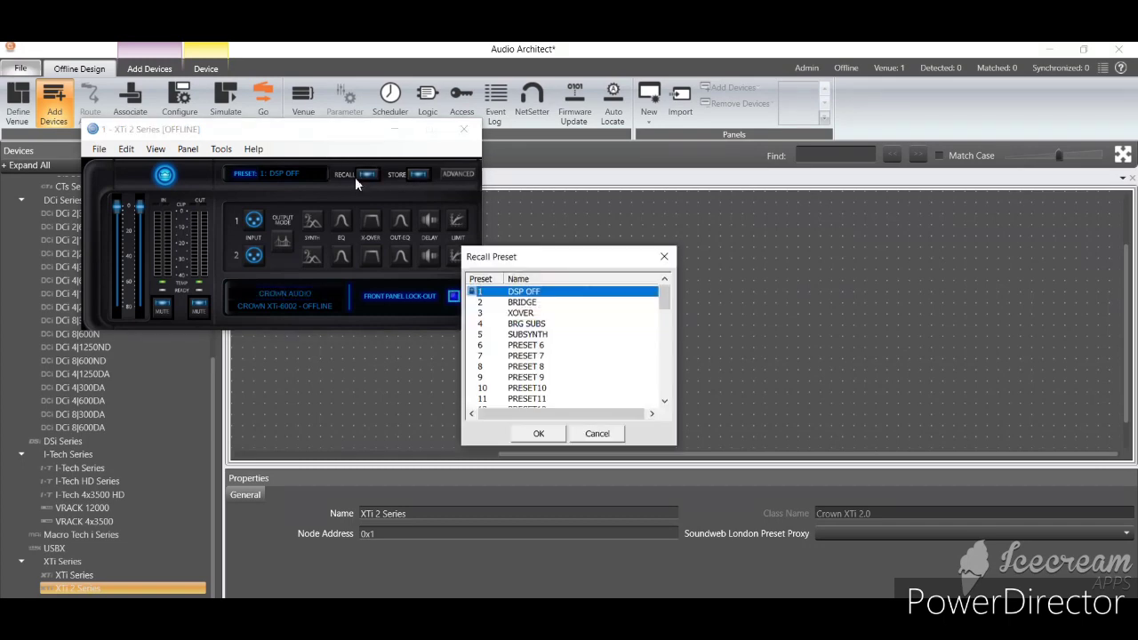
left_click(665, 256)
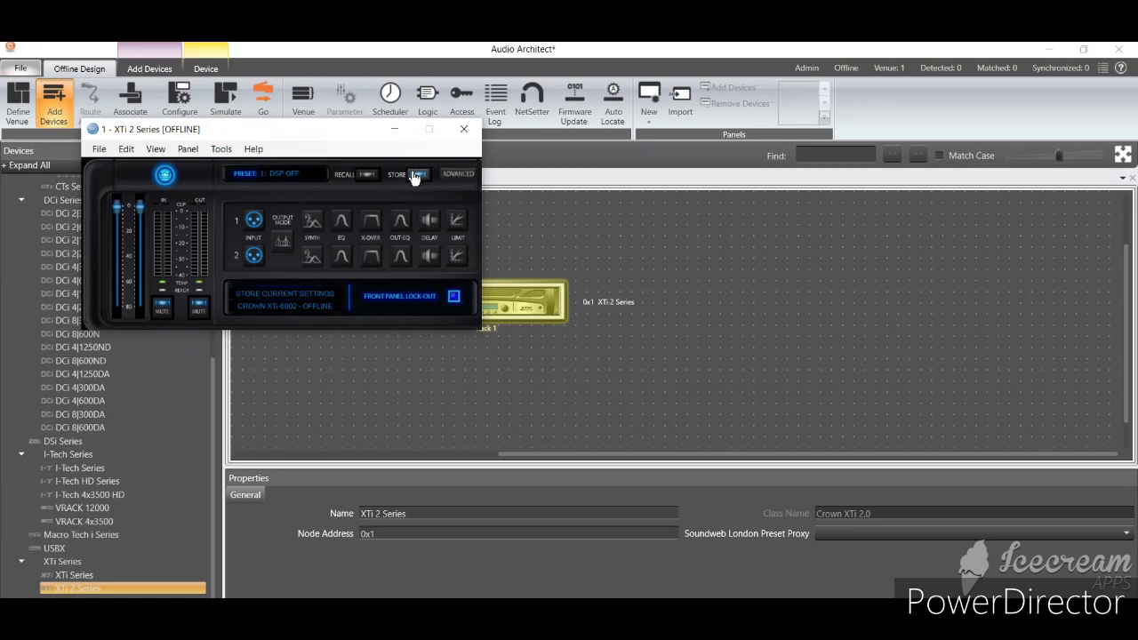
left_click(366, 175)
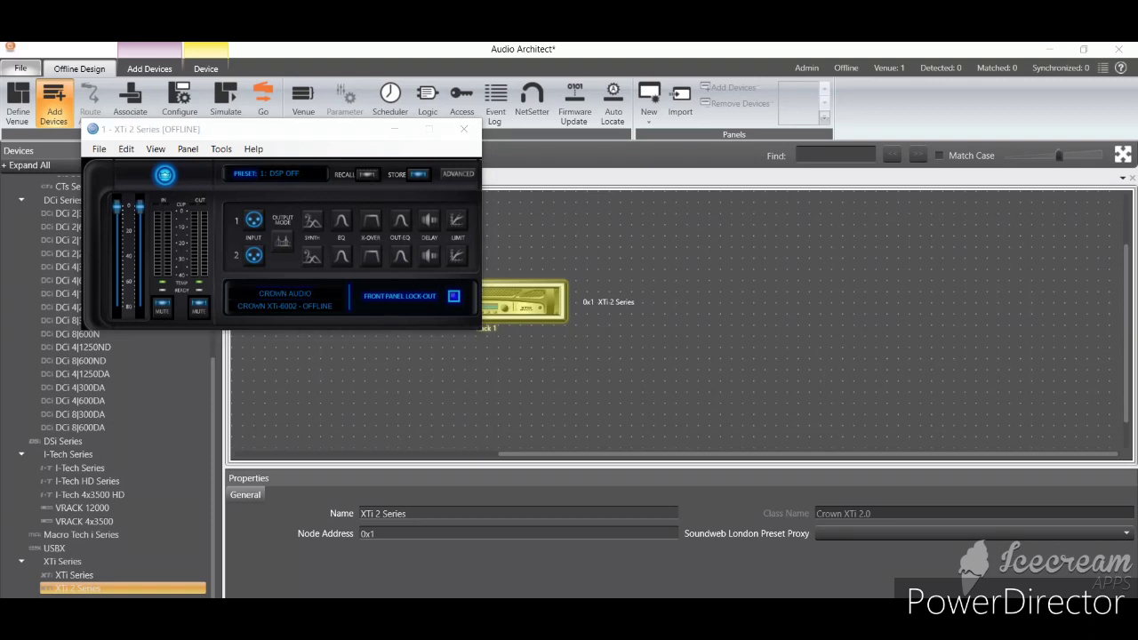